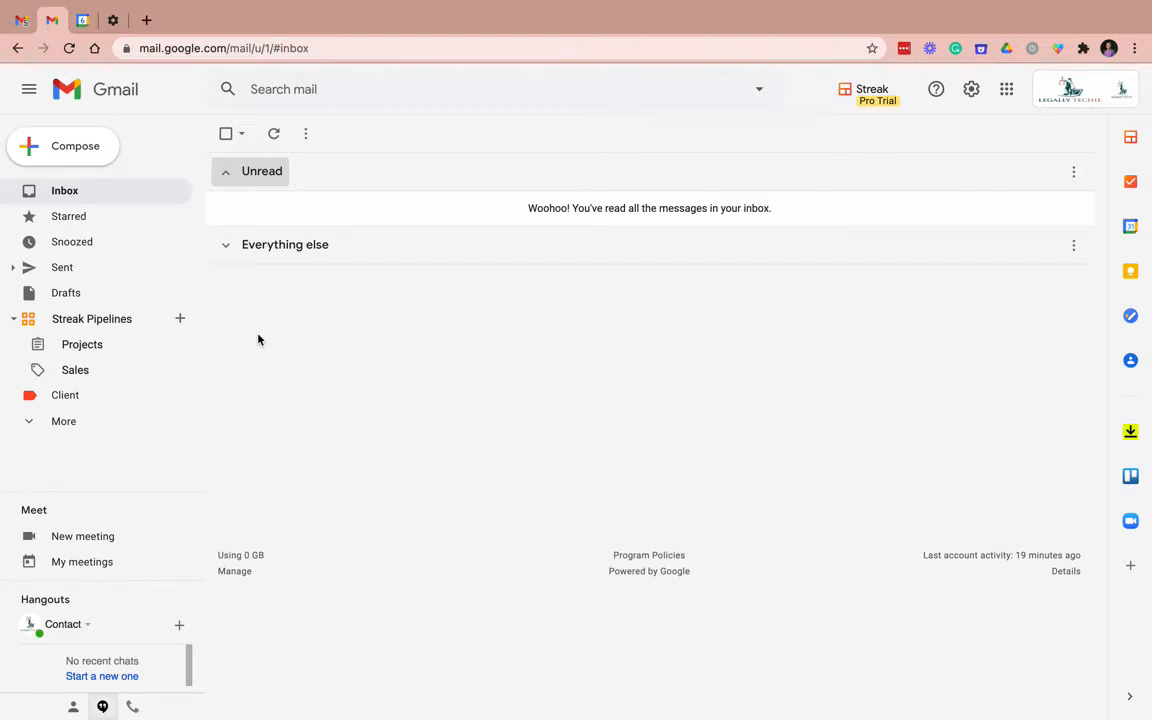
# Create two new mail labels named "Jackson vs. Jane" and "Attorney John".
pyautogui.click(73, 430)
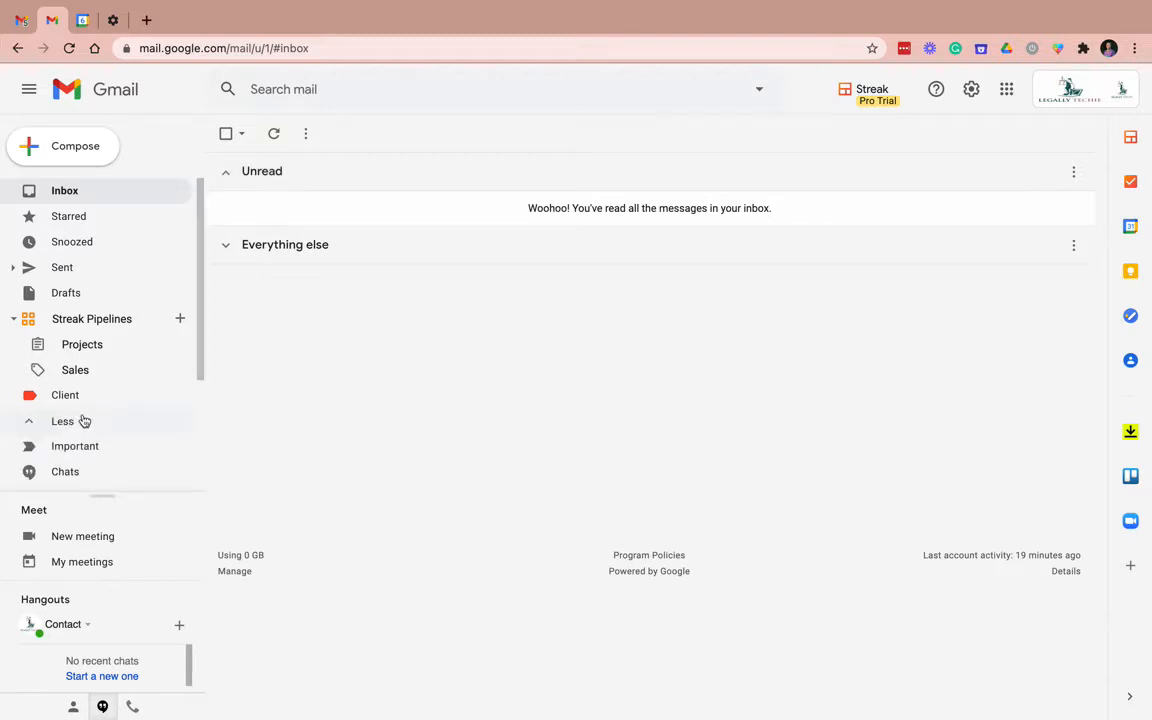
pyautogui.scroll(-2, 86, 414)
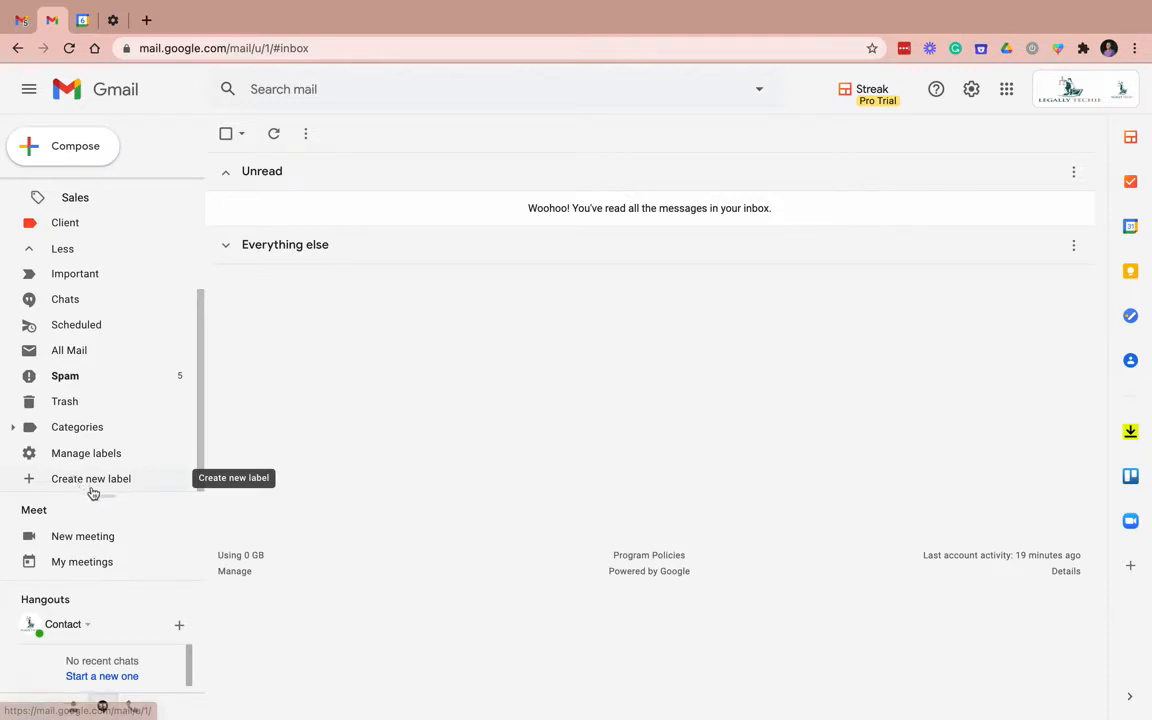
pyautogui.scroll(1, 97, 530)
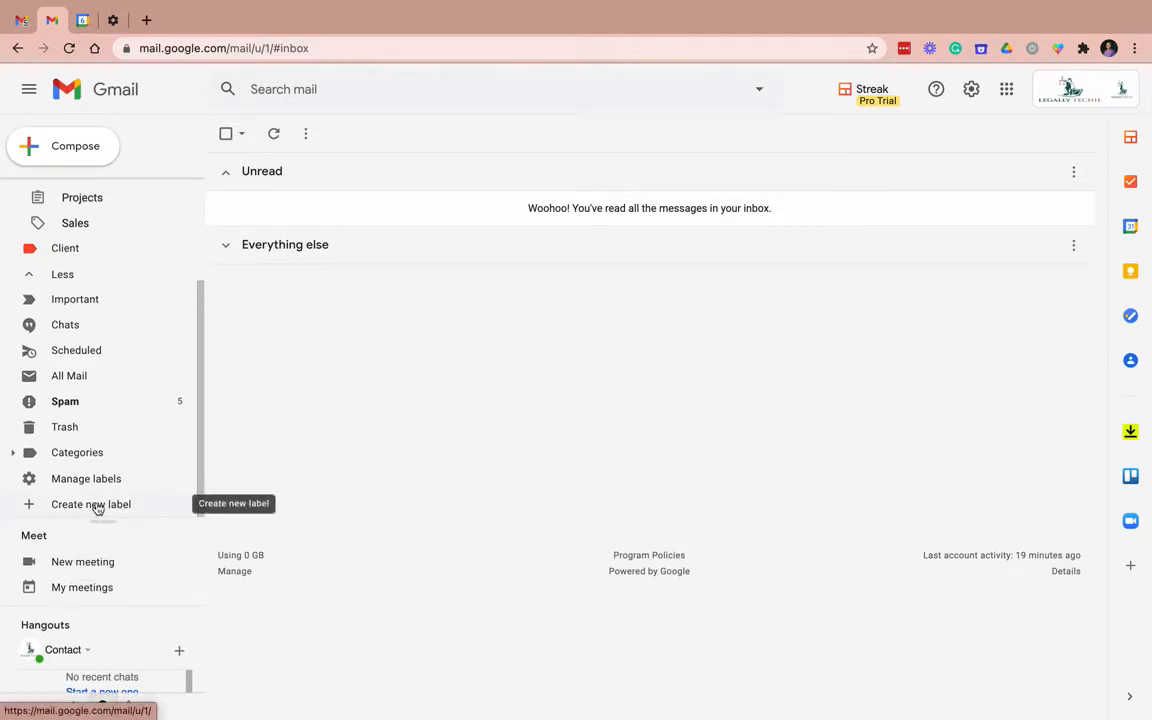
pyautogui.click(95, 506)
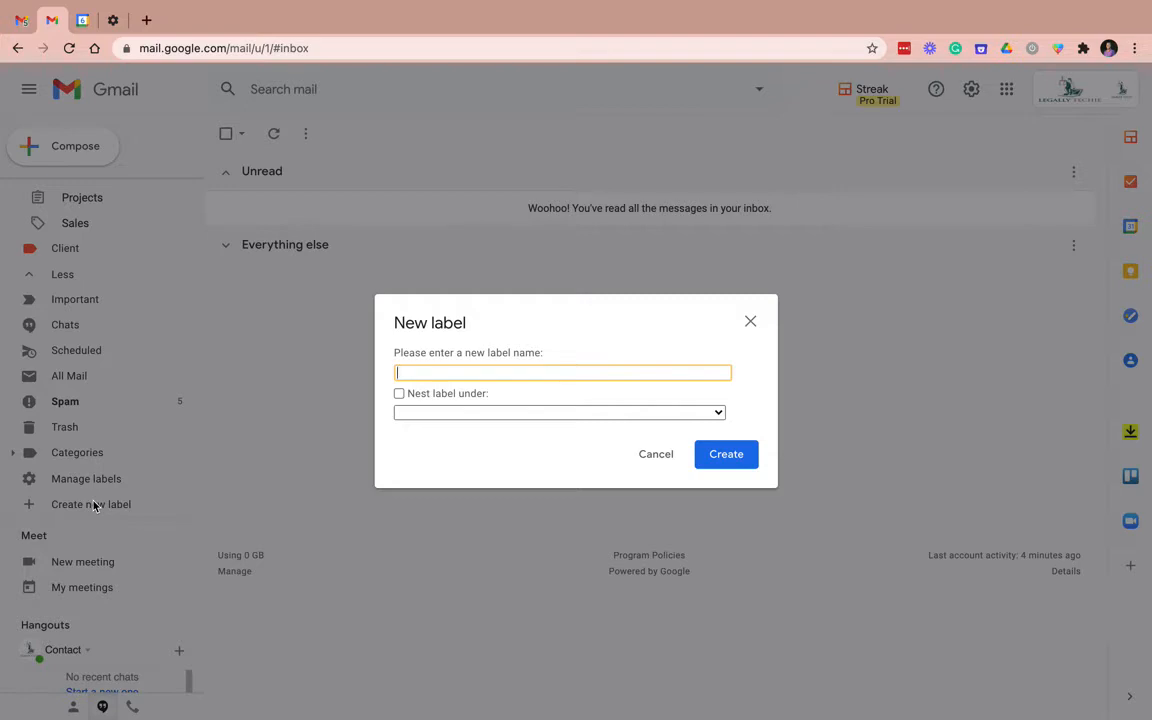
pyautogui.write('Jackson vs. Jane')
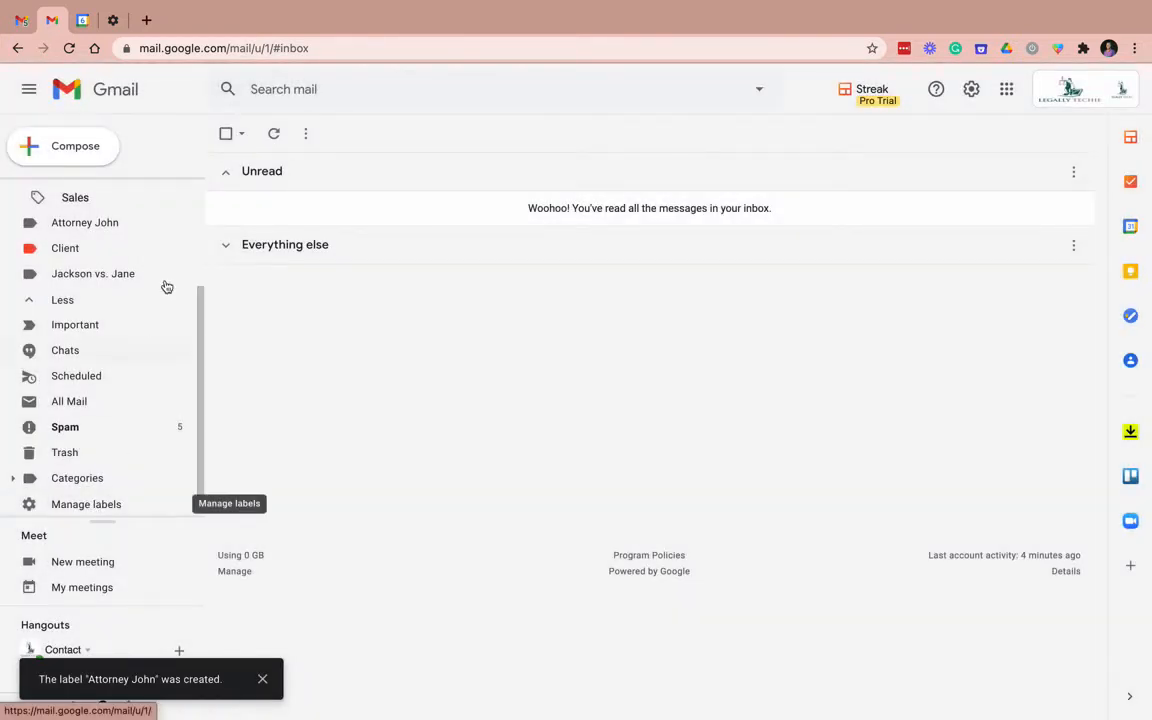
# Set the color of the "Jackson vs. Jane" label to dark green.
pyautogui.scroll(3, 181, 316)
pyautogui.scroll(1, 181, 316)
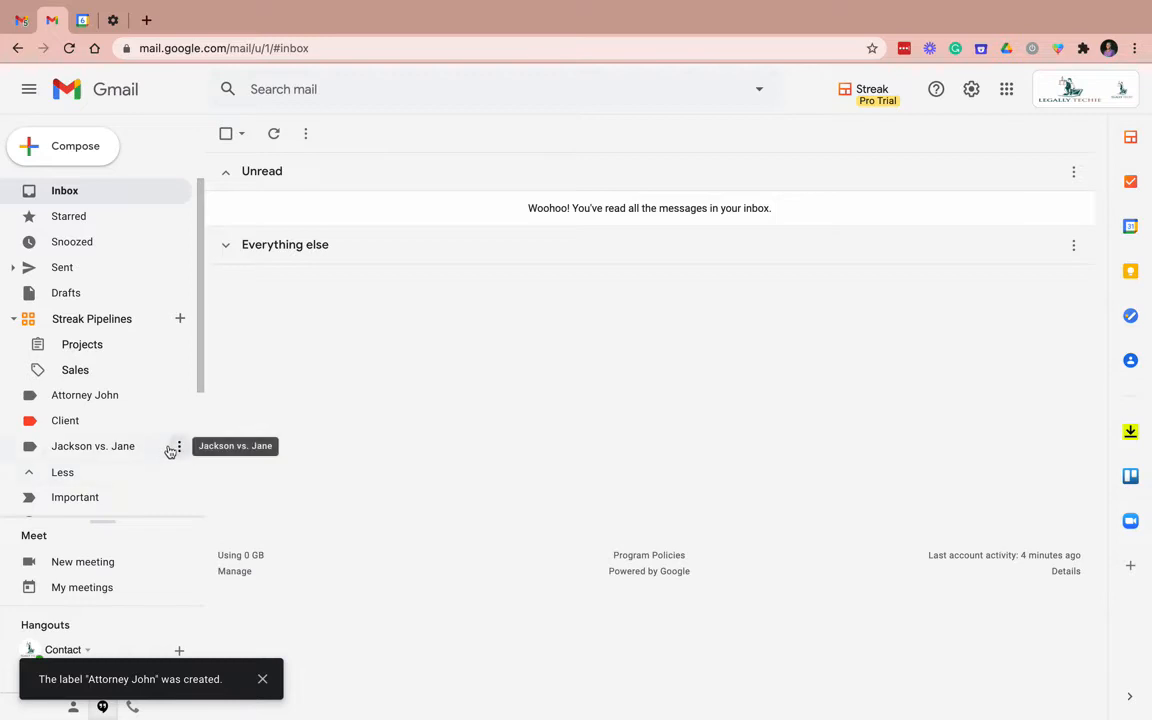
pyautogui.click(179, 446)
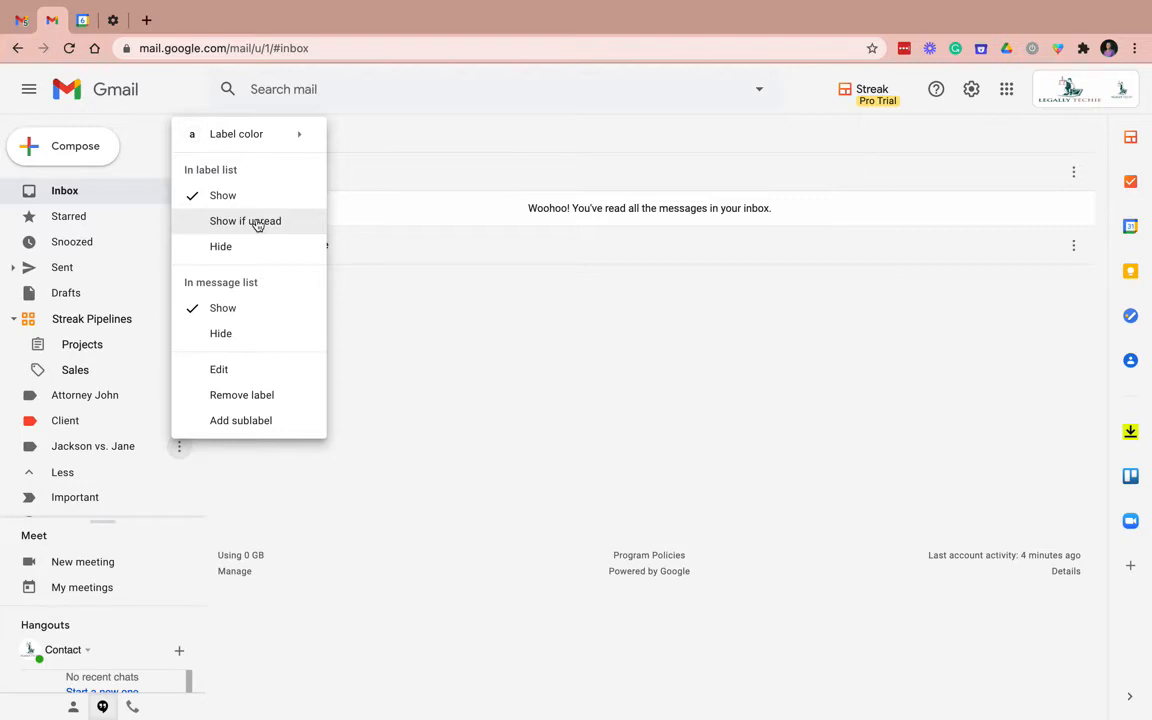
pyautogui.moveTo(296, 138)
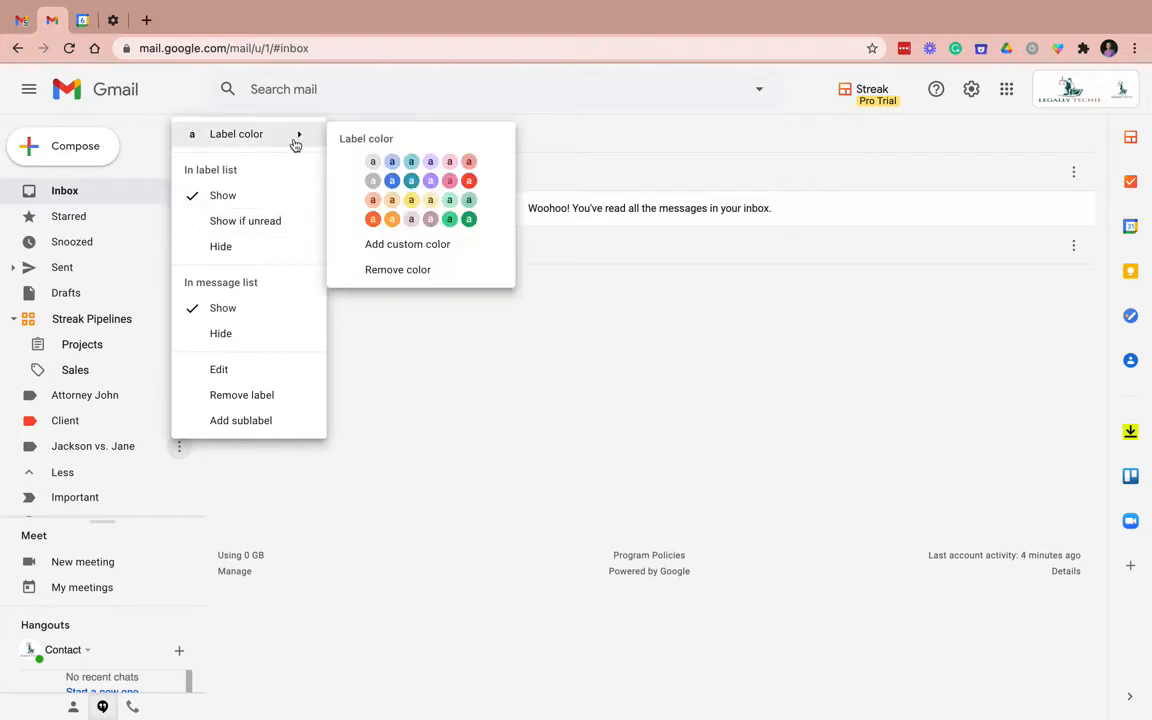
pyautogui.click(467, 219)
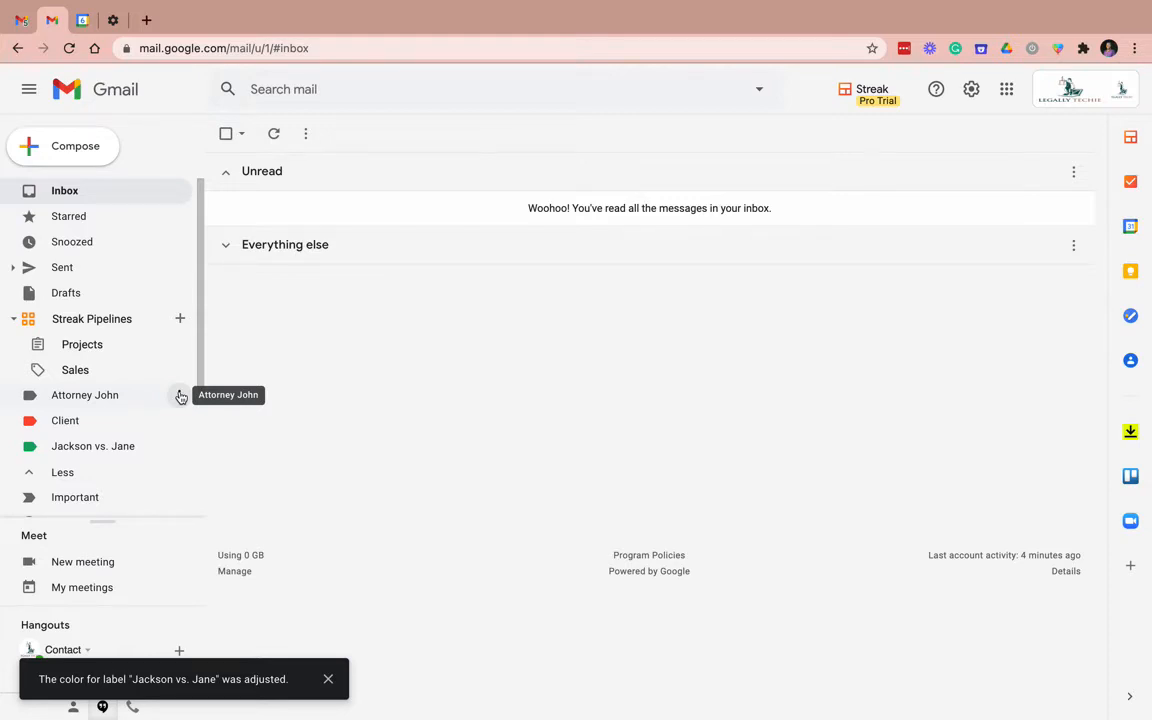
# Set the color of the "Attorney John" label to blue.
pyautogui.click(180, 396)
pyautogui.moveTo(298, 85)
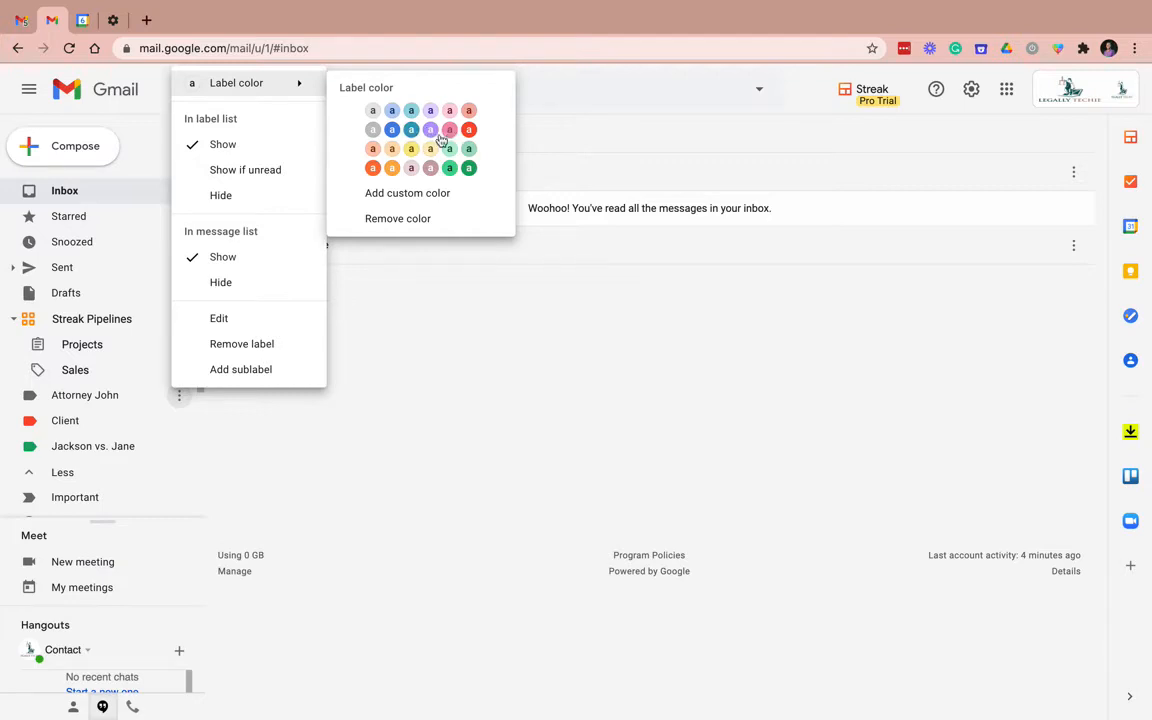
pyautogui.click(393, 131)
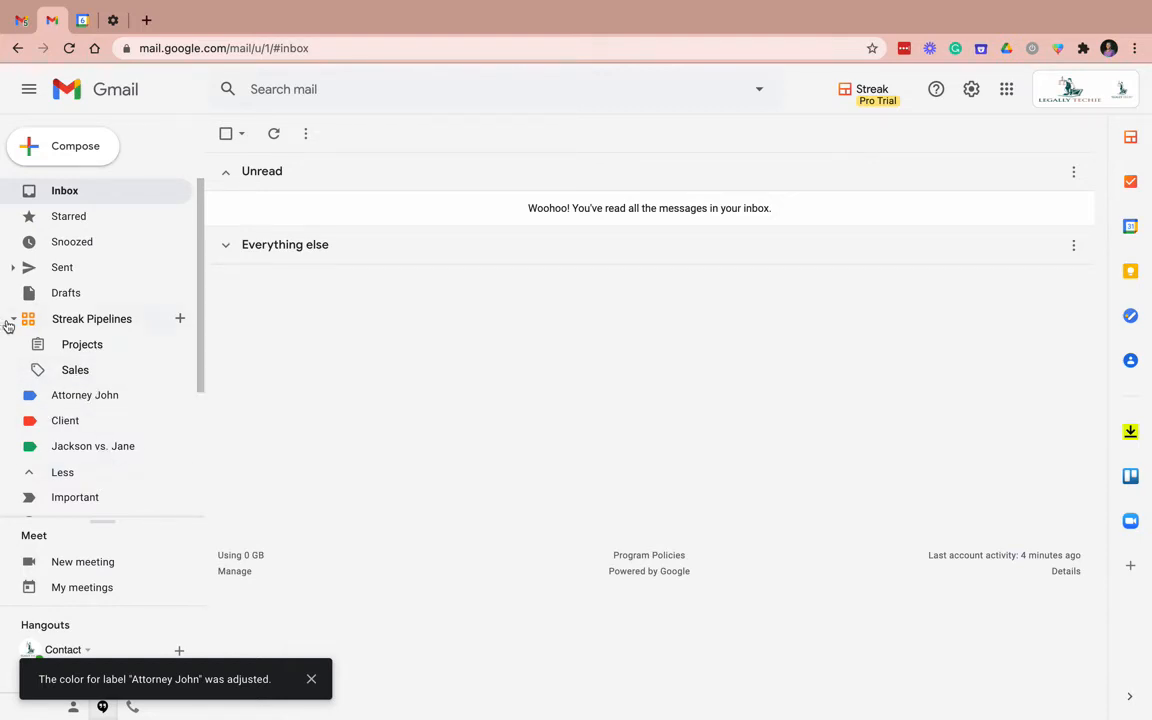
# Start a mail filter for messages that have the words "Jackson vs. Jane".
pyautogui.click(301, 86)
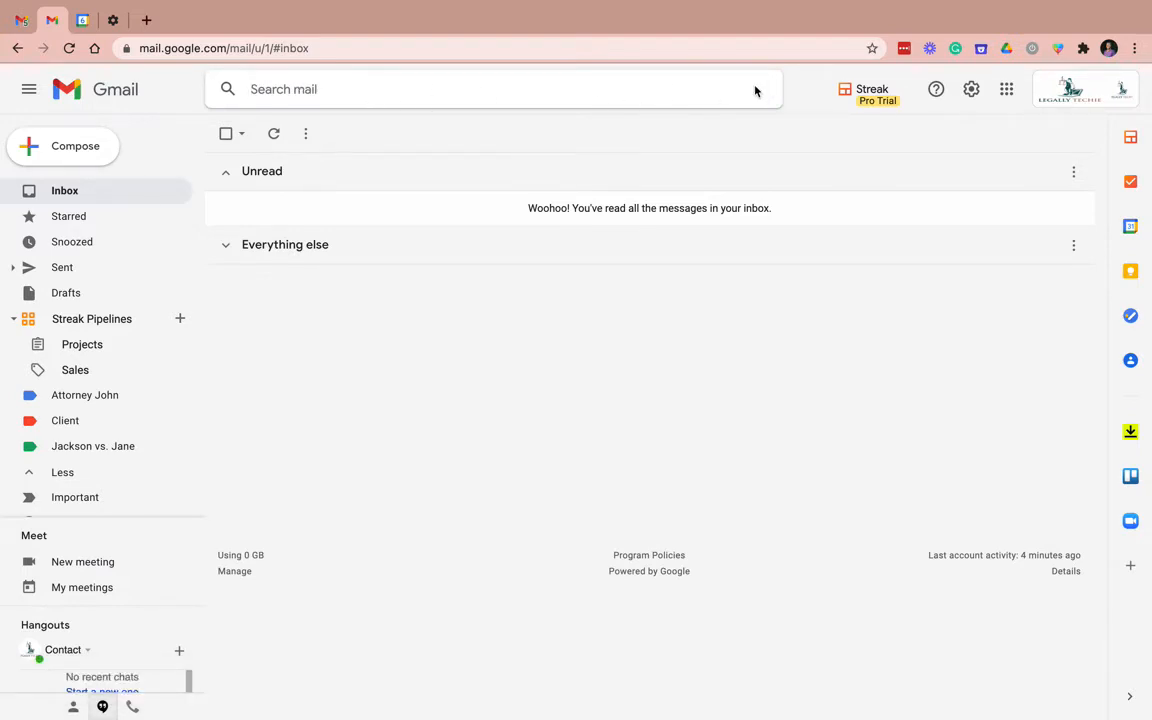
pyautogui.click(757, 91)
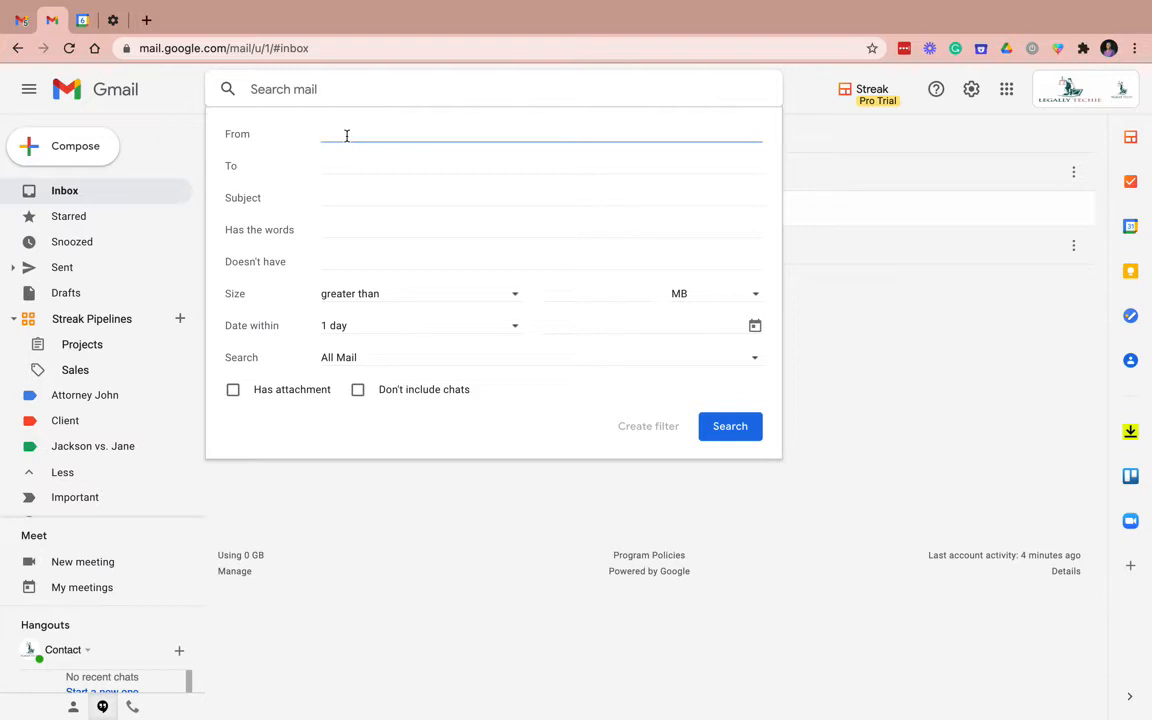
pyautogui.click(324, 228)
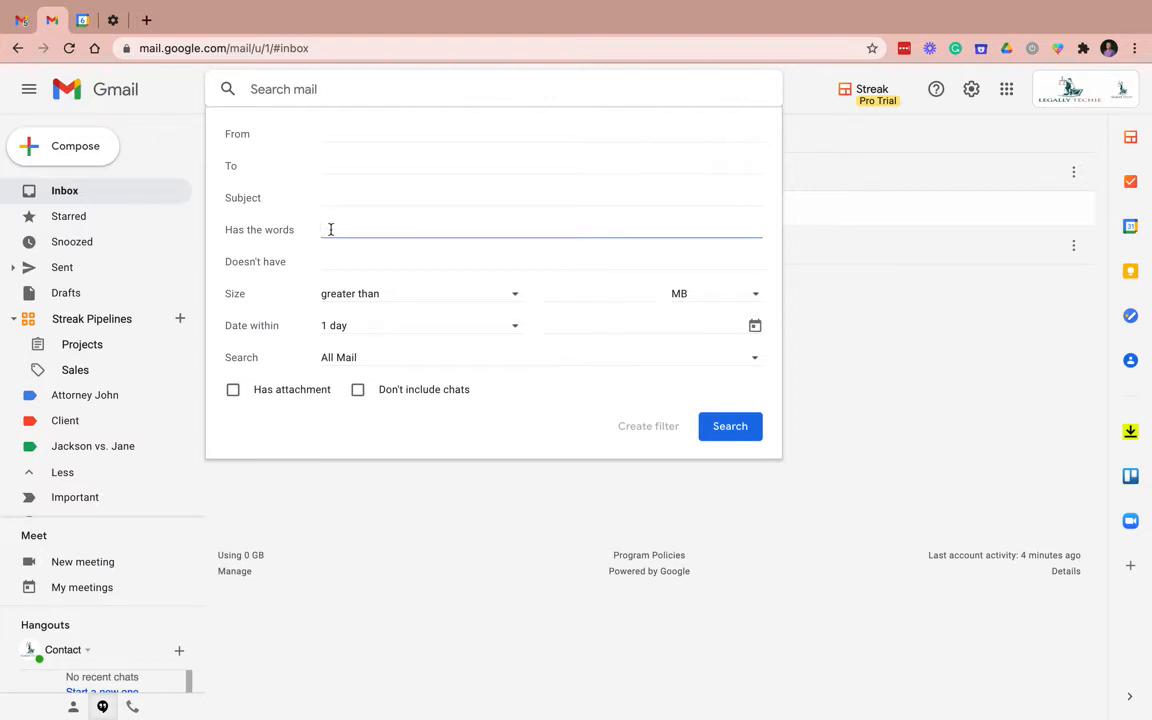
pyautogui.write('Jackson vs. Jane')
pyautogui.click(640, 434)
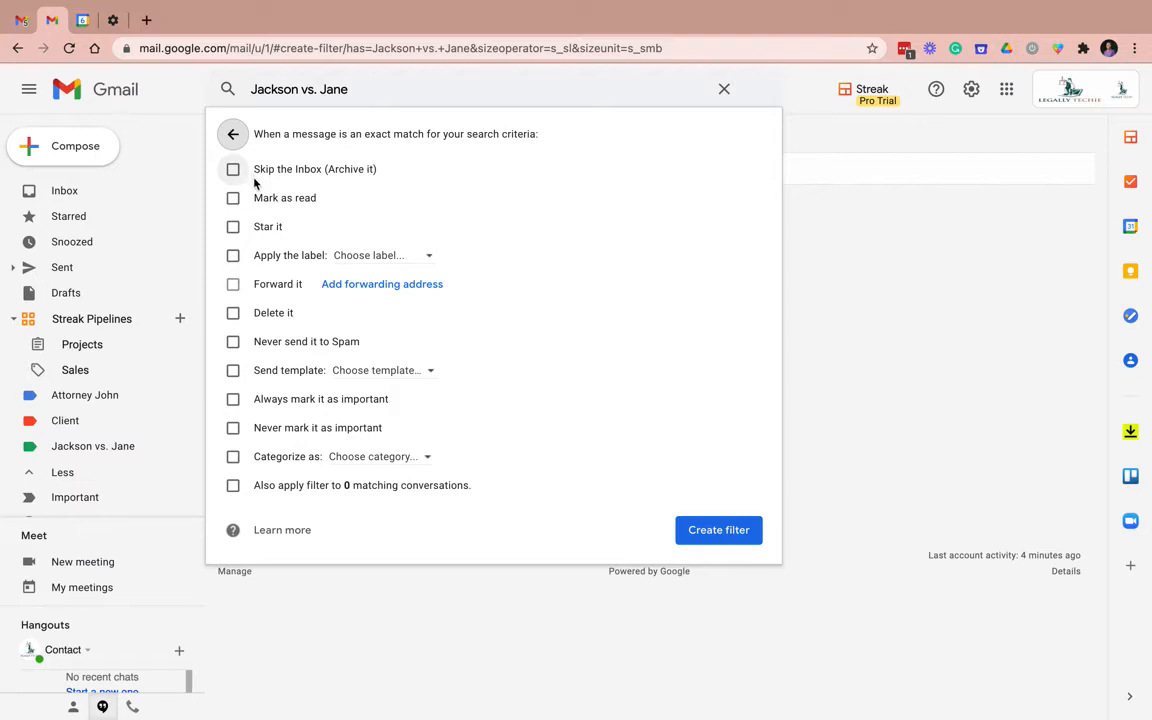
# Have the filter apply the "Jackson vs. Jane" label and create it.
pyautogui.click(427, 259)
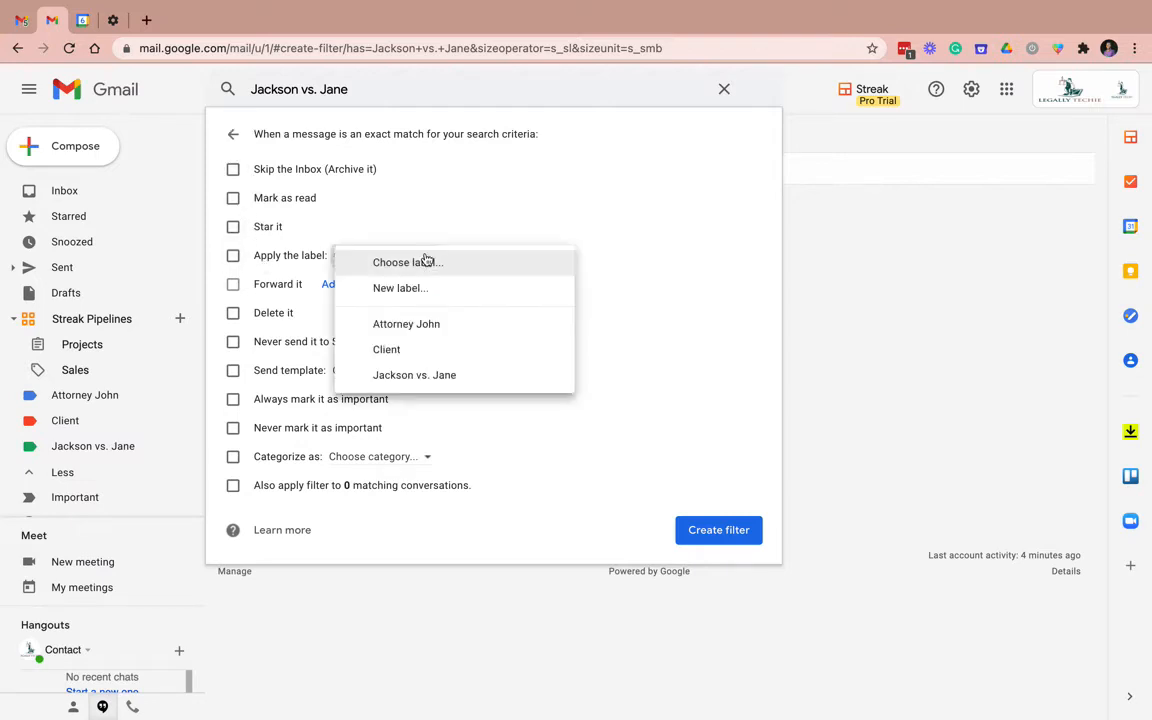
pyautogui.click(414, 377)
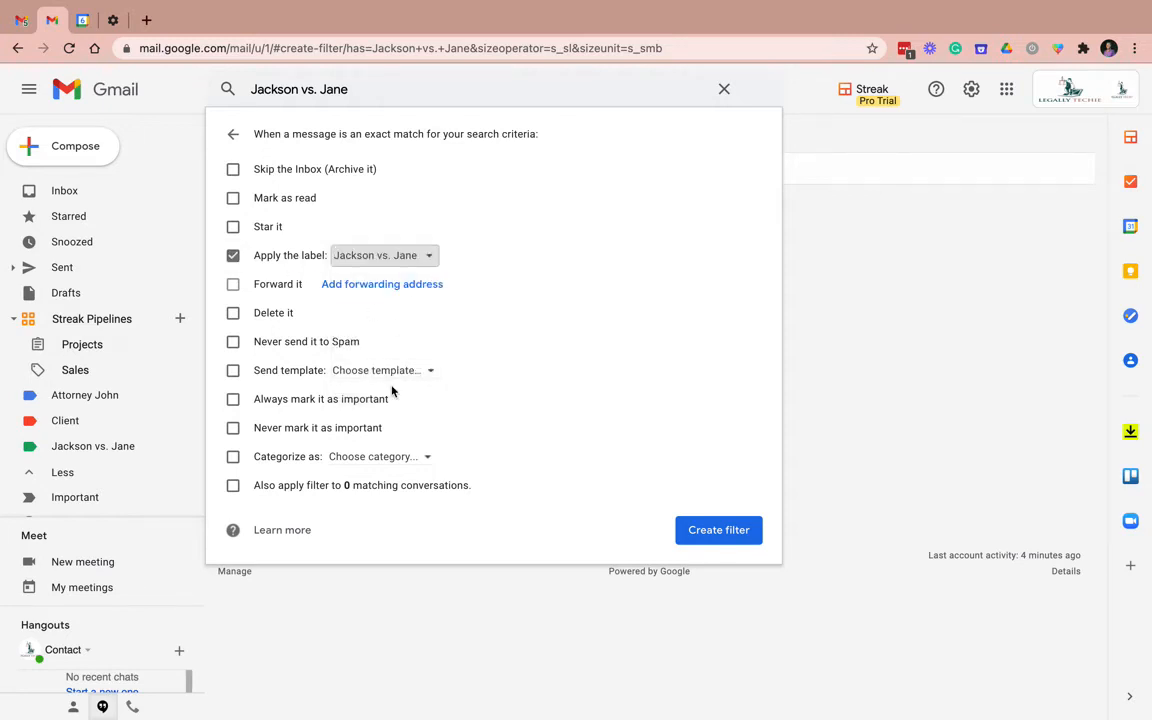
pyautogui.click(403, 456)
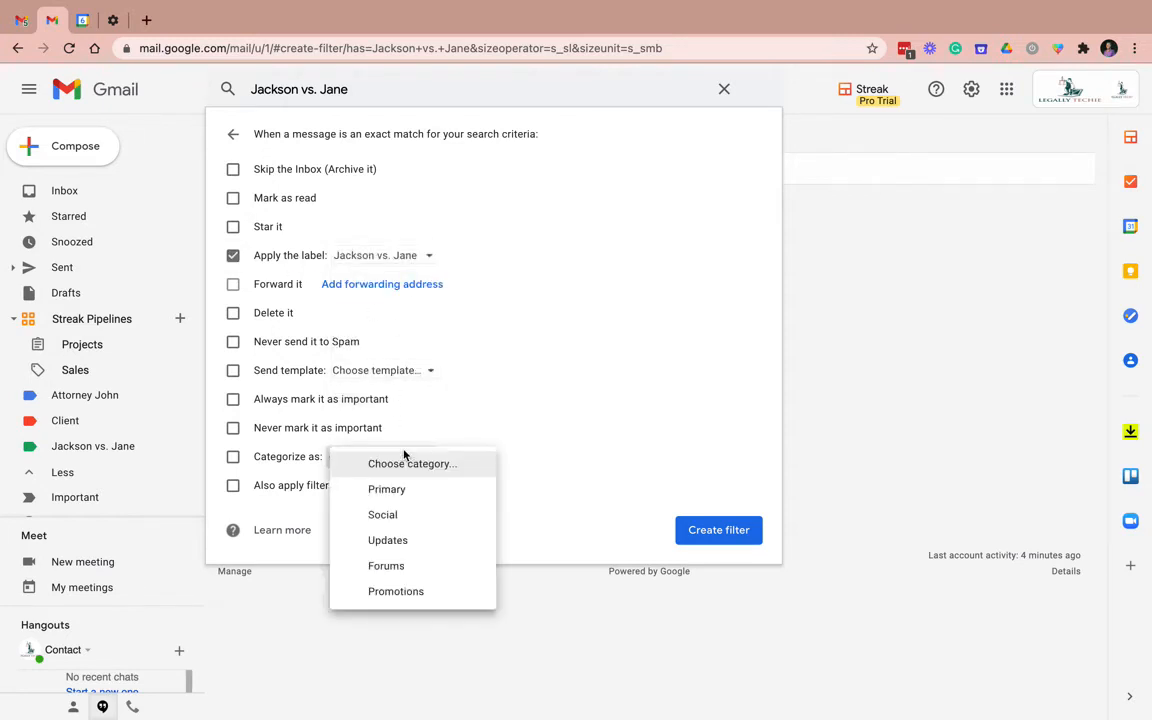
pyautogui.click(530, 423)
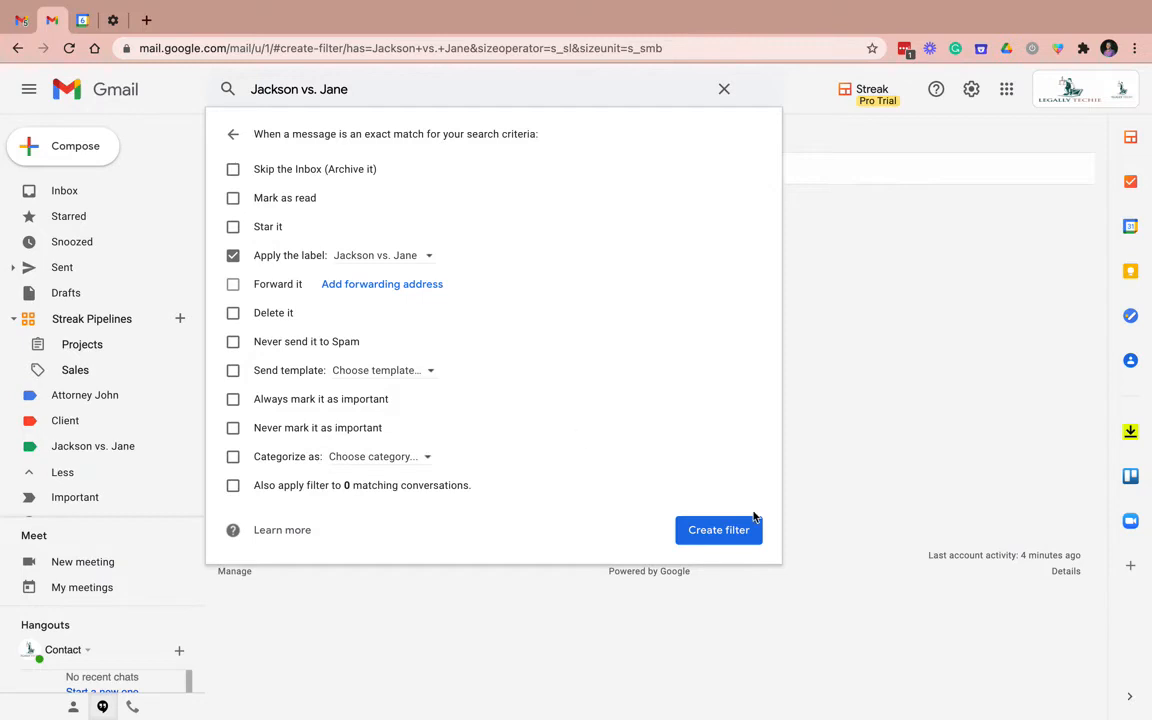
pyautogui.click(715, 533)
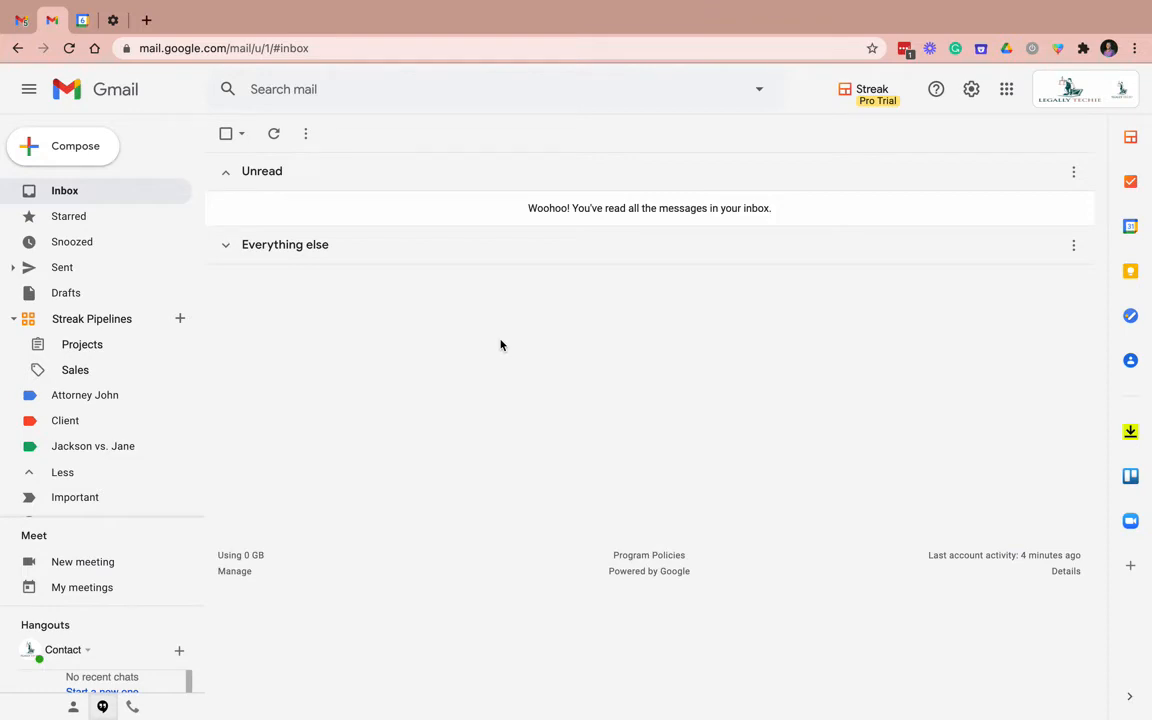
# Start another mail filter for messages from the sender's legallytechie.com e-mail address.
pyautogui.click(758, 92)
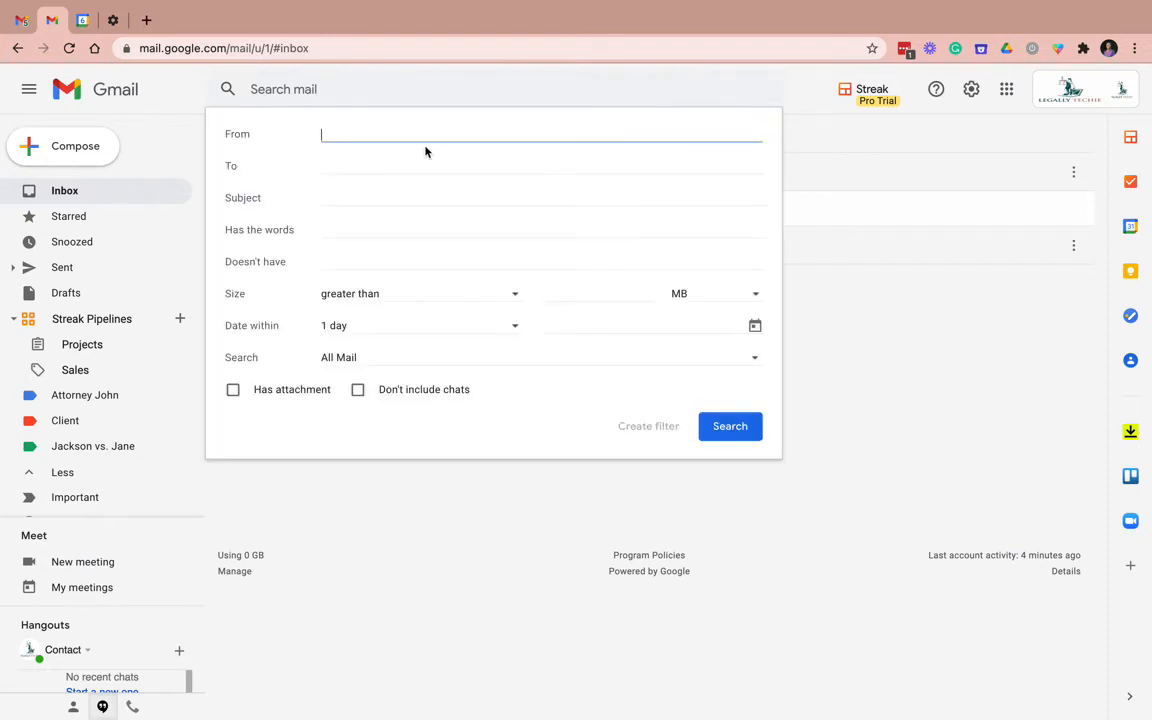
pyautogui.write('alic')
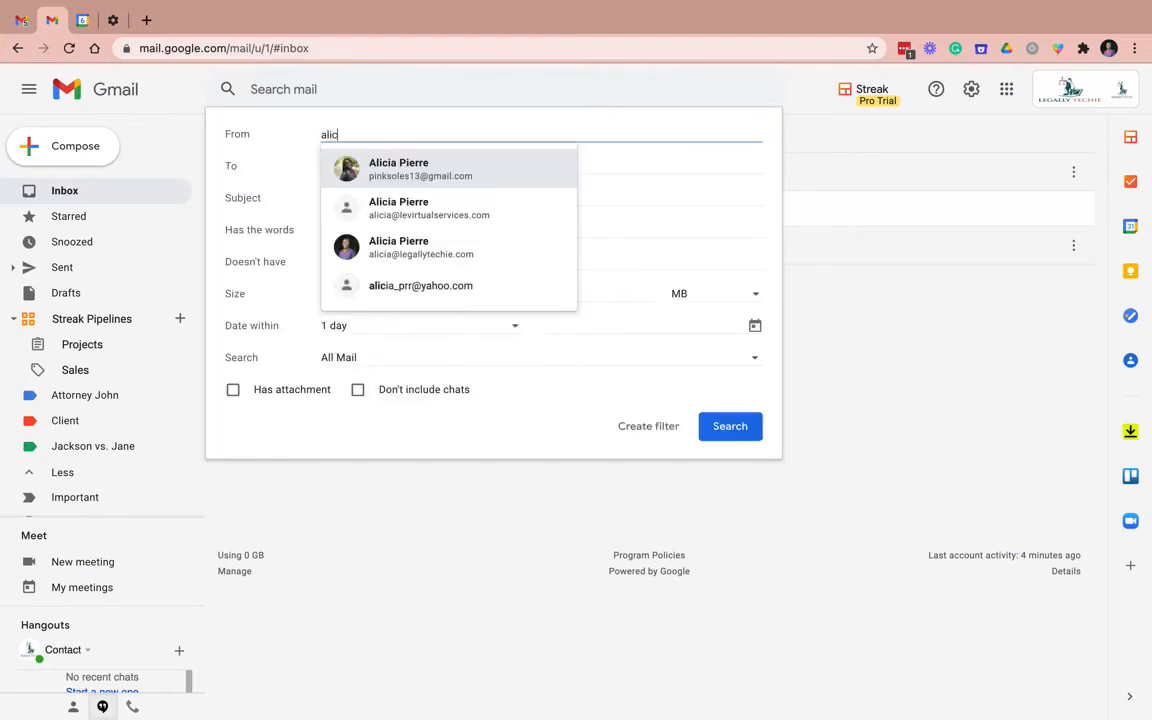
pyautogui.click(424, 250)
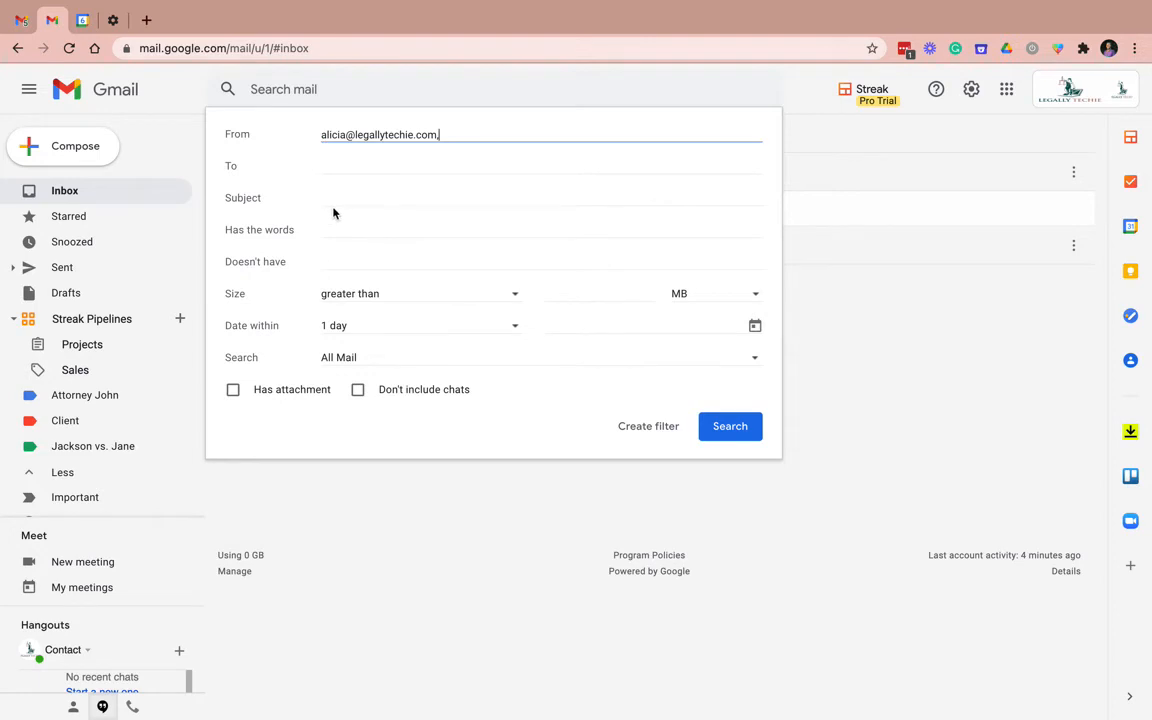
pyautogui.click(635, 432)
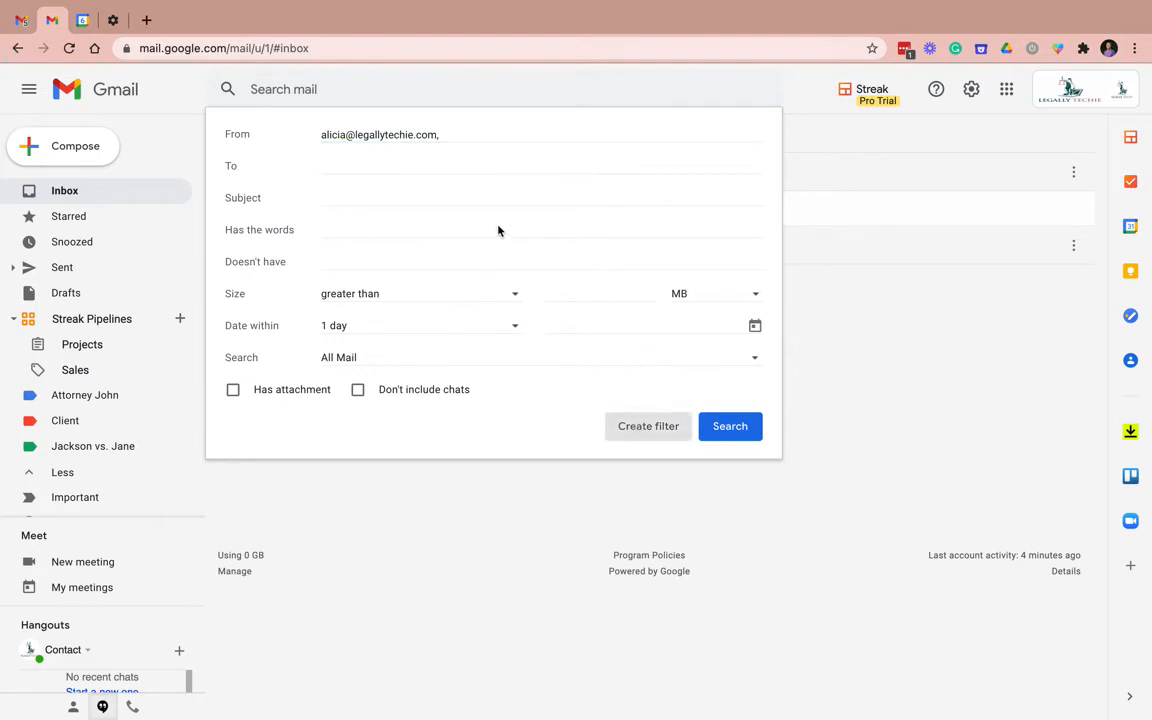
# Have the sender filter apply the "Attorney John" label and create it.
pyautogui.click(378, 256)
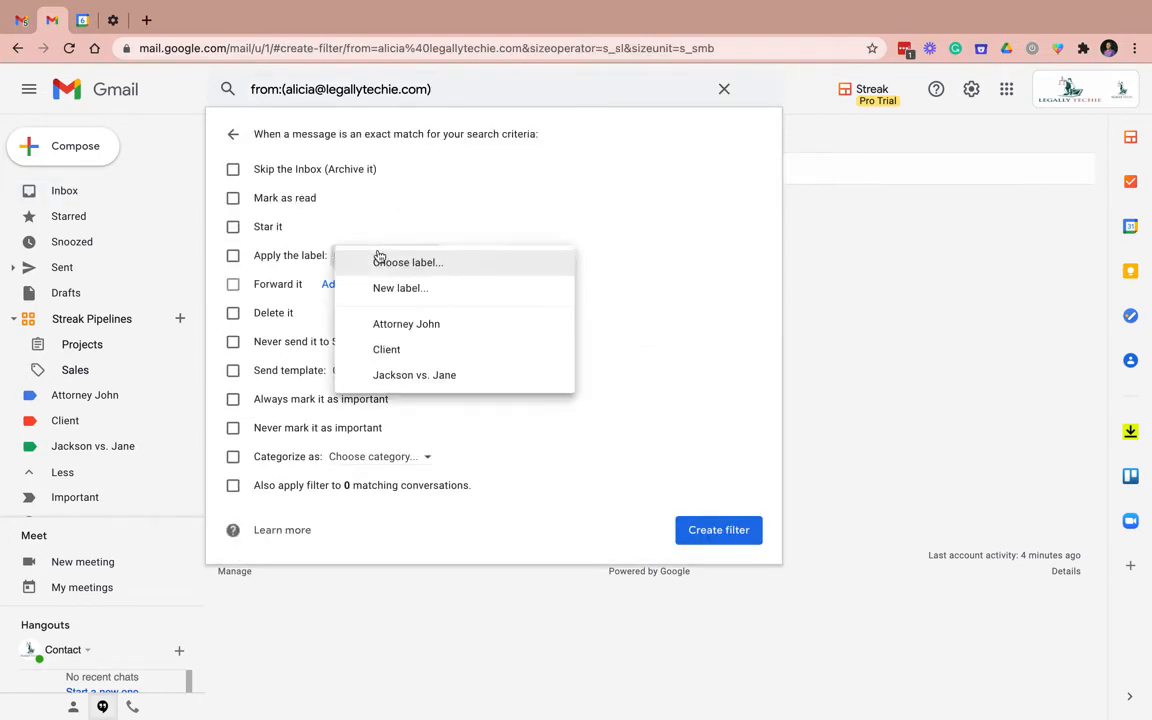
pyautogui.click(445, 330)
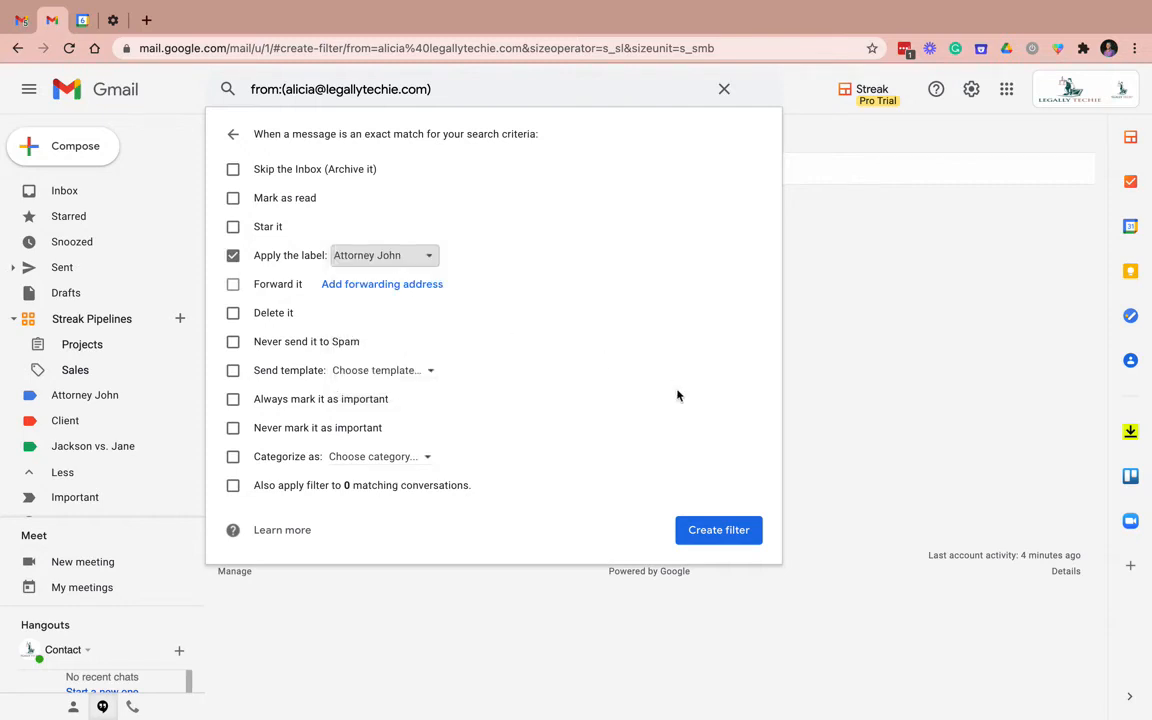
pyautogui.click(740, 531)
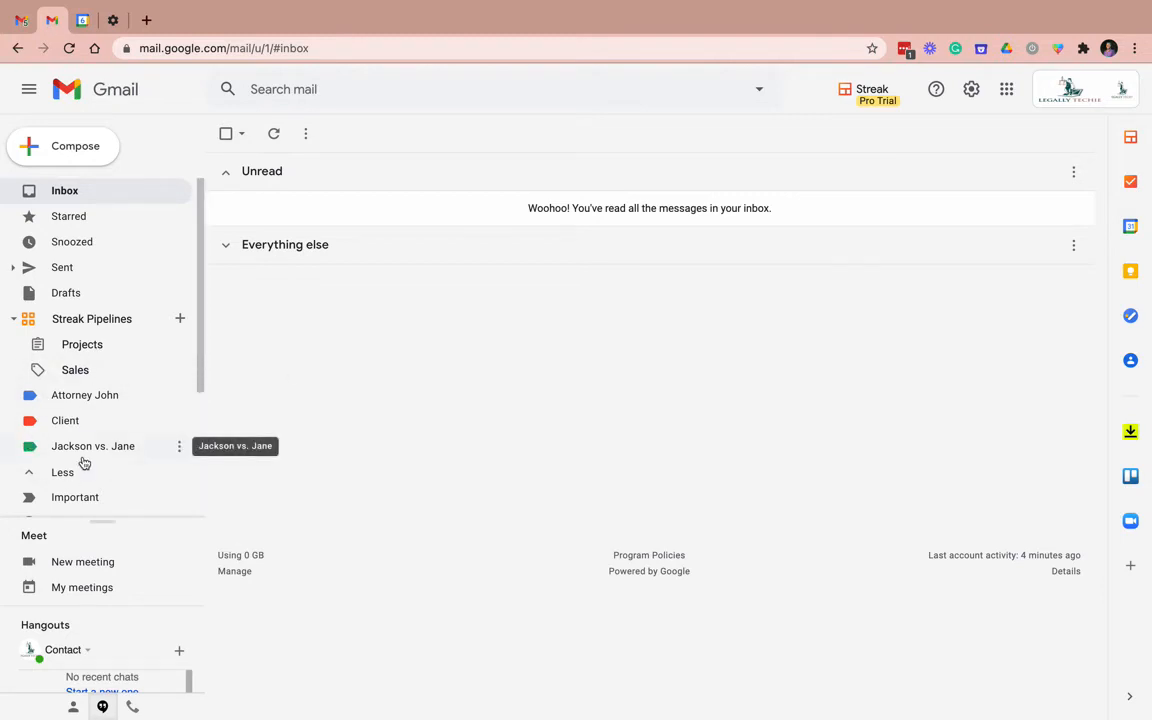
# Switch to the other Gmail account and start a new email to the Contact Us contact of Le Virtual Services.
pyautogui.click(20, 22)
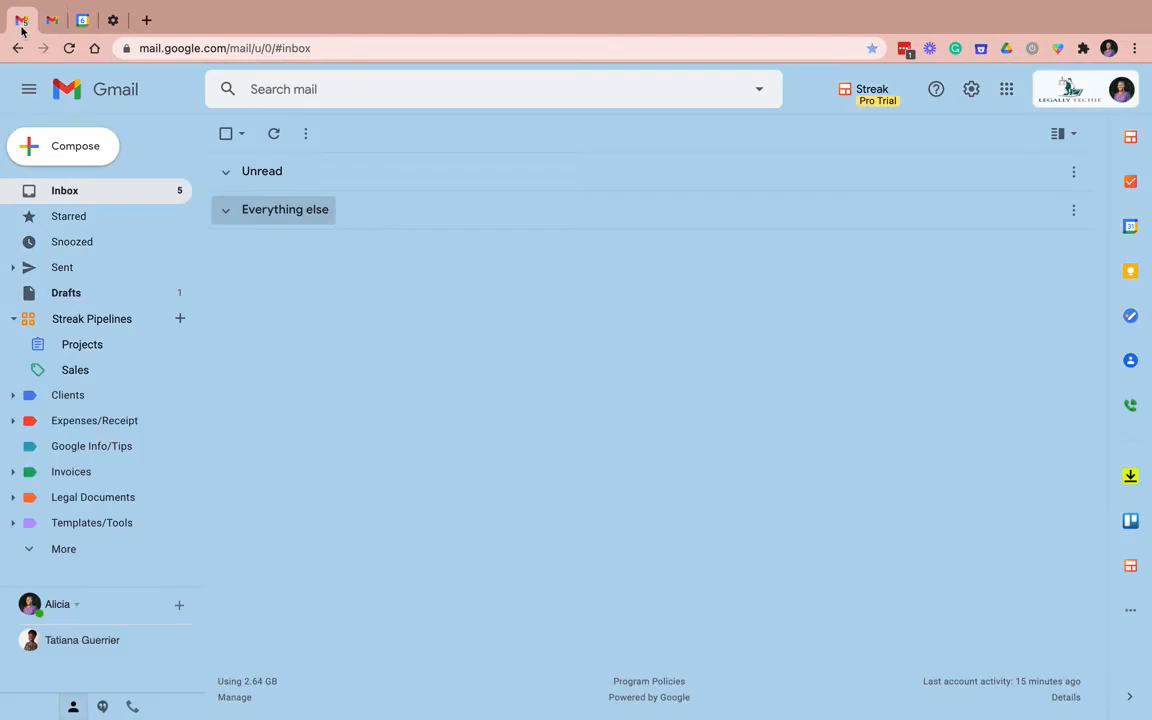
pyautogui.click(77, 155)
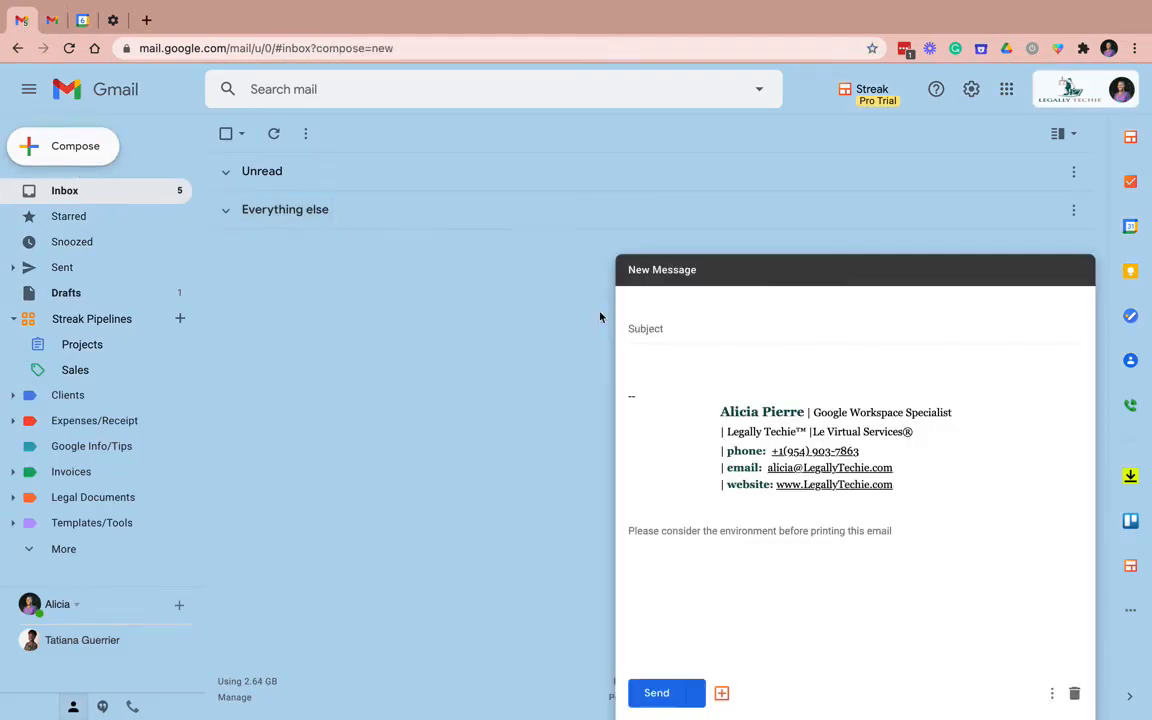
pyautogui.write('con')
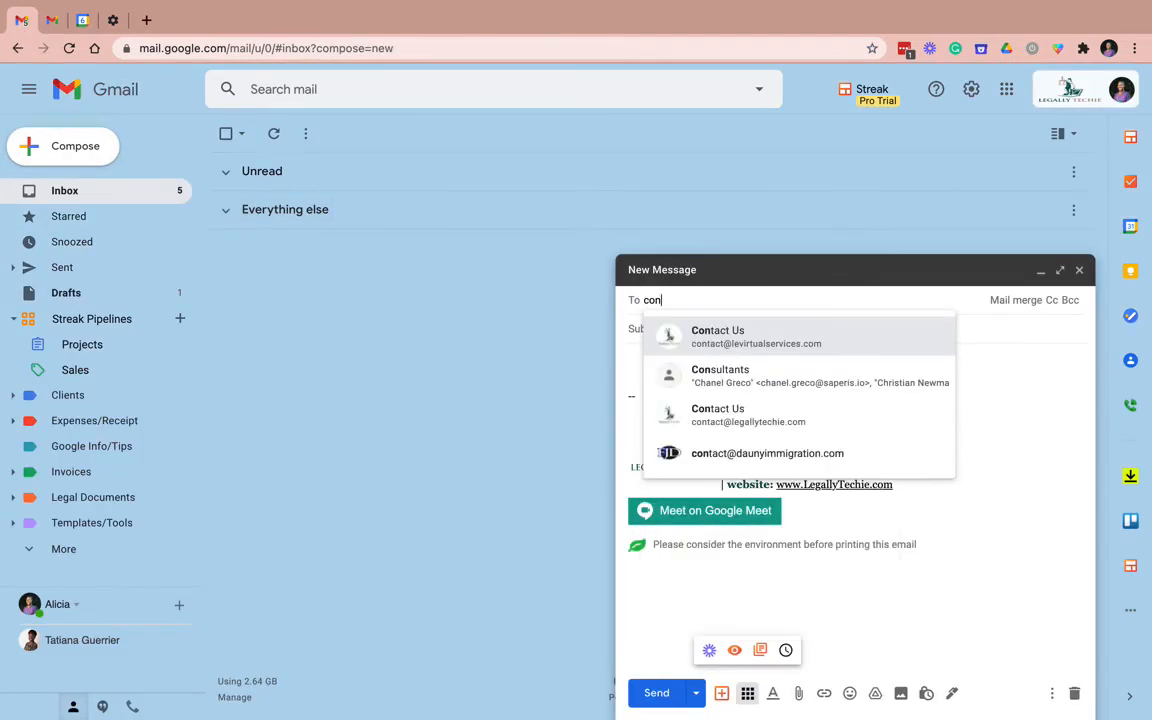
pyautogui.press('Return')
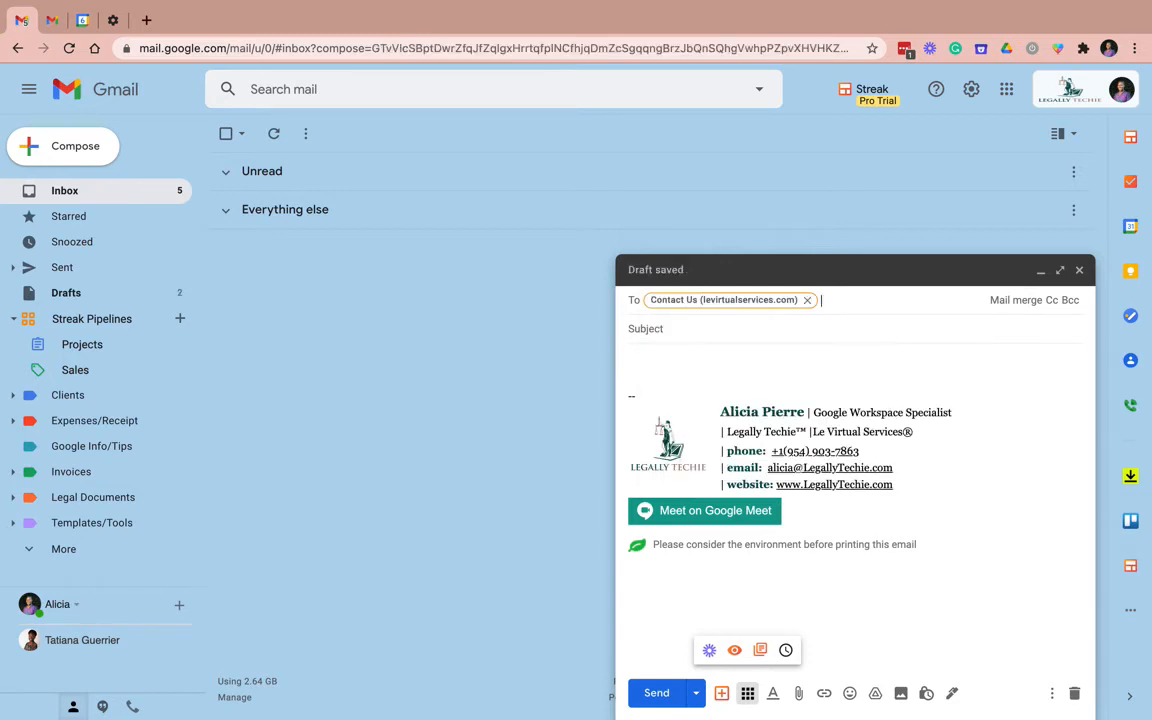
# Give the email the subject "New Case" and write "Hi," followed by "Jackson vs. Jane" in the body.
pyautogui.click(645, 329)
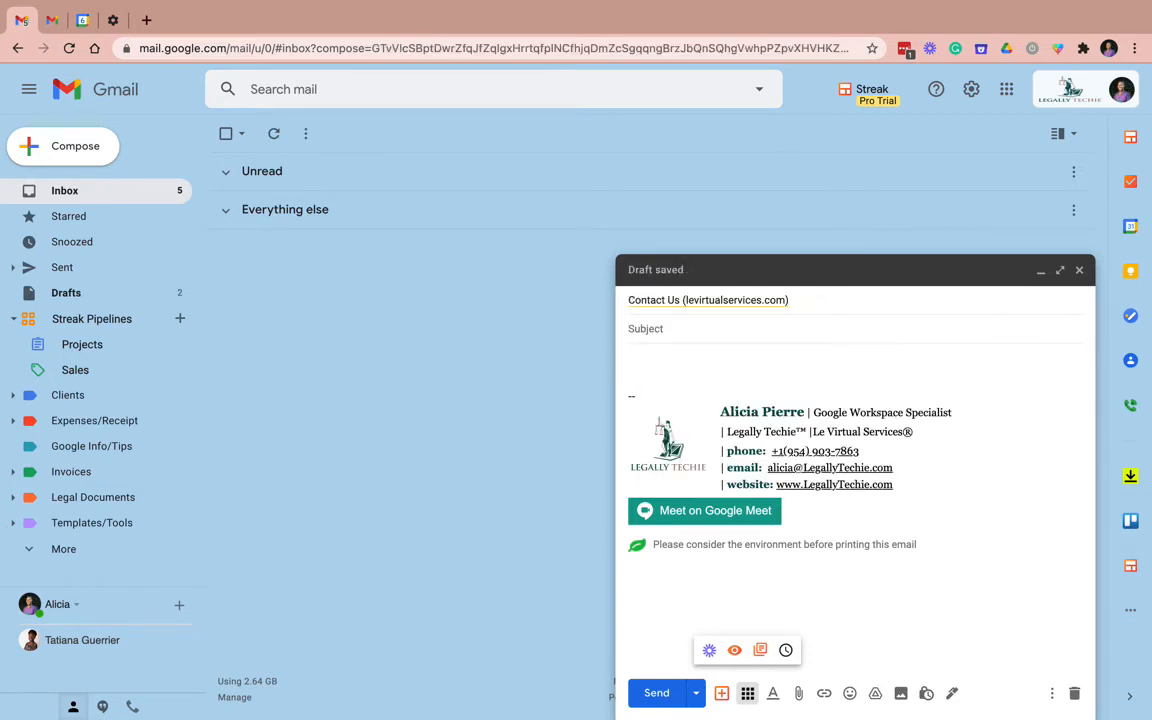
pyautogui.write('New Csase')
pyautogui.press('Tab')
pyautogui.write('Hi,')
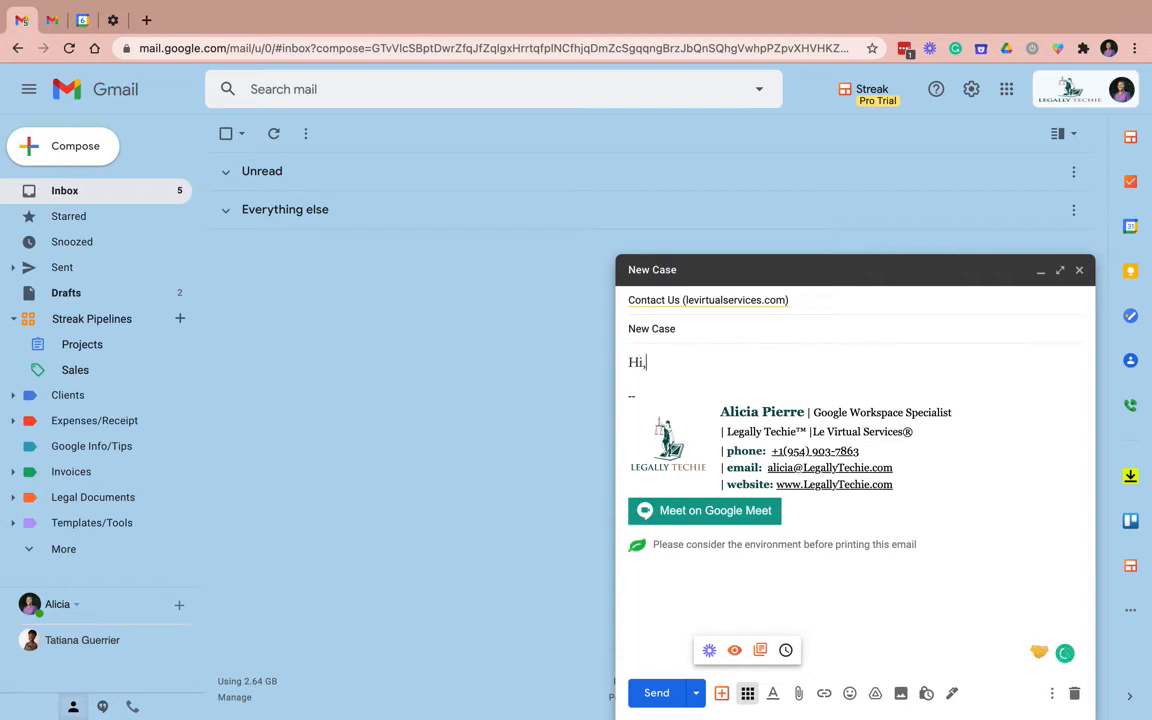
pyautogui.press('Return')
pyautogui.press('Return')
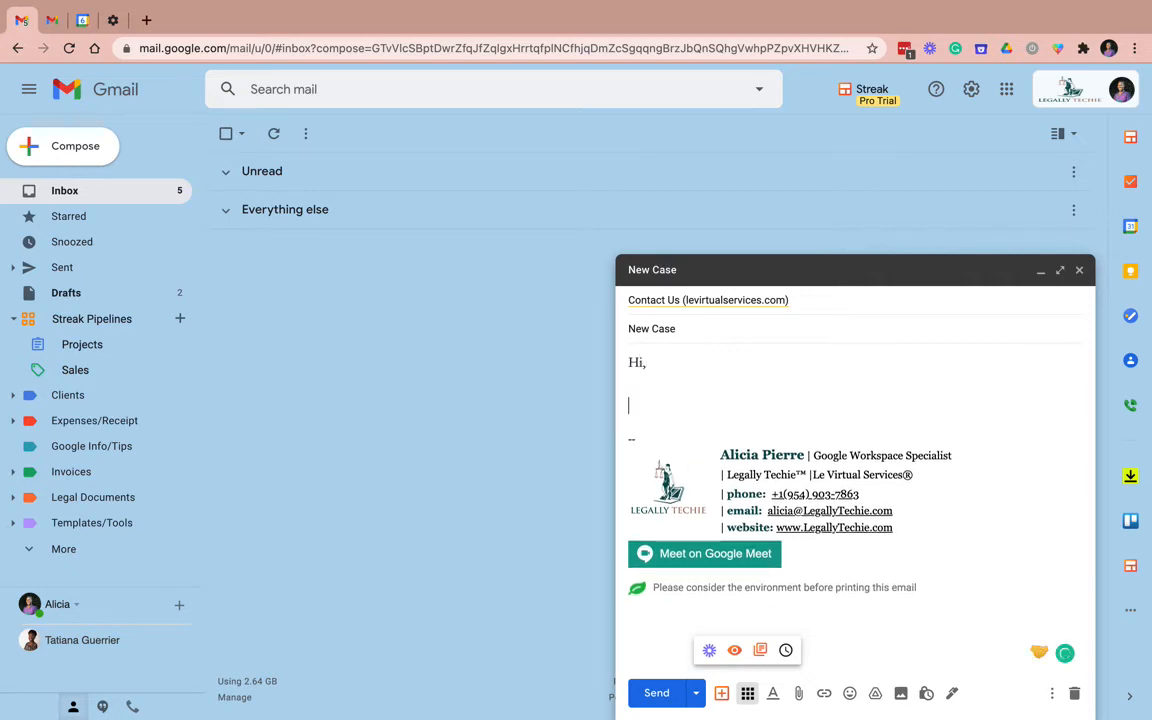
pyautogui.write('Jackson vs. Jane')
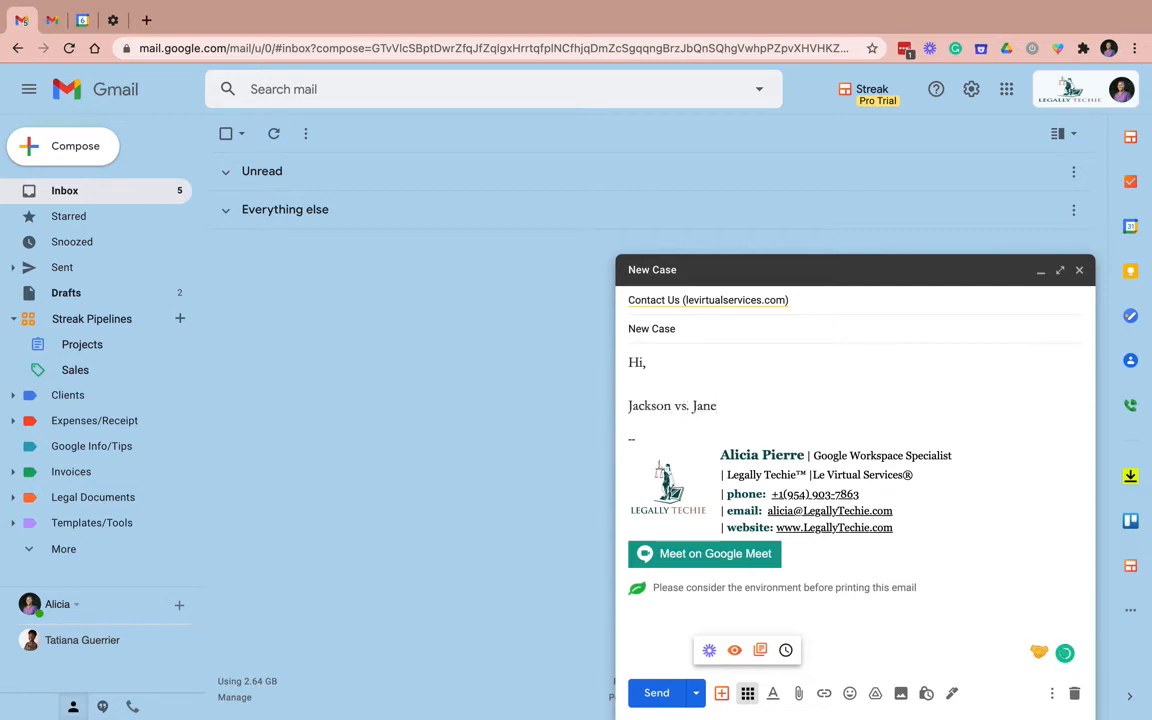
# Send the "New Case" email and return to the inbox of the account with the new filters.
pyautogui.click(645, 690)
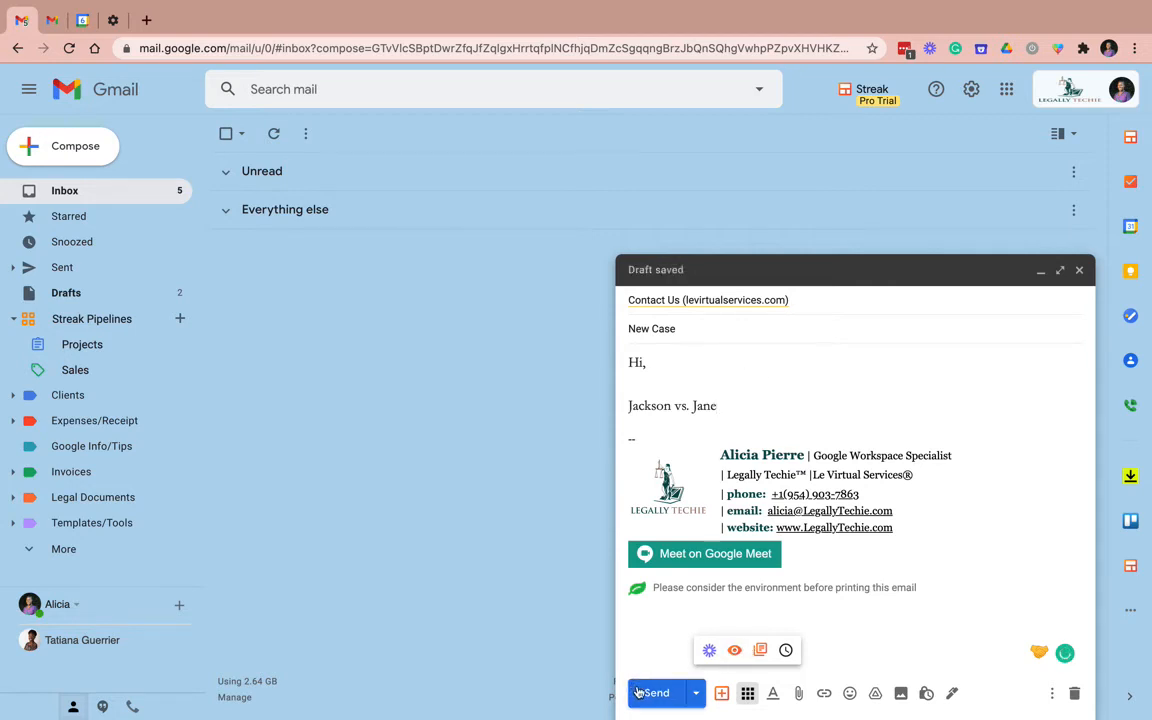
pyautogui.hotkey('ctrl', '2')
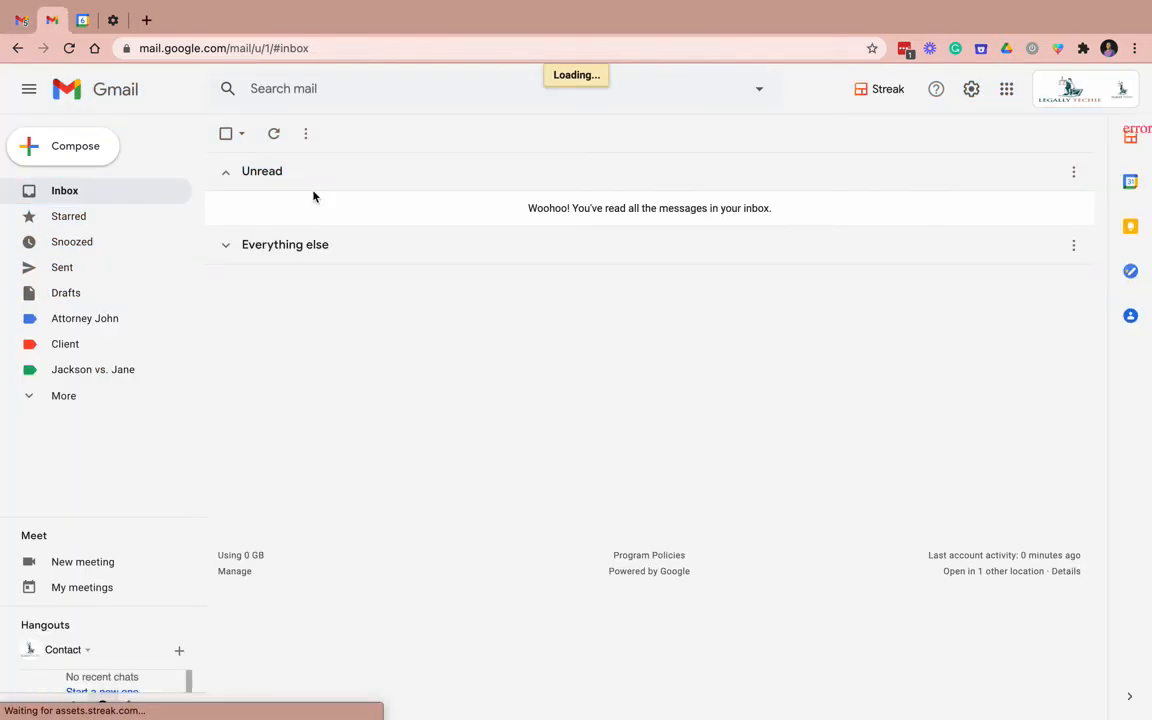